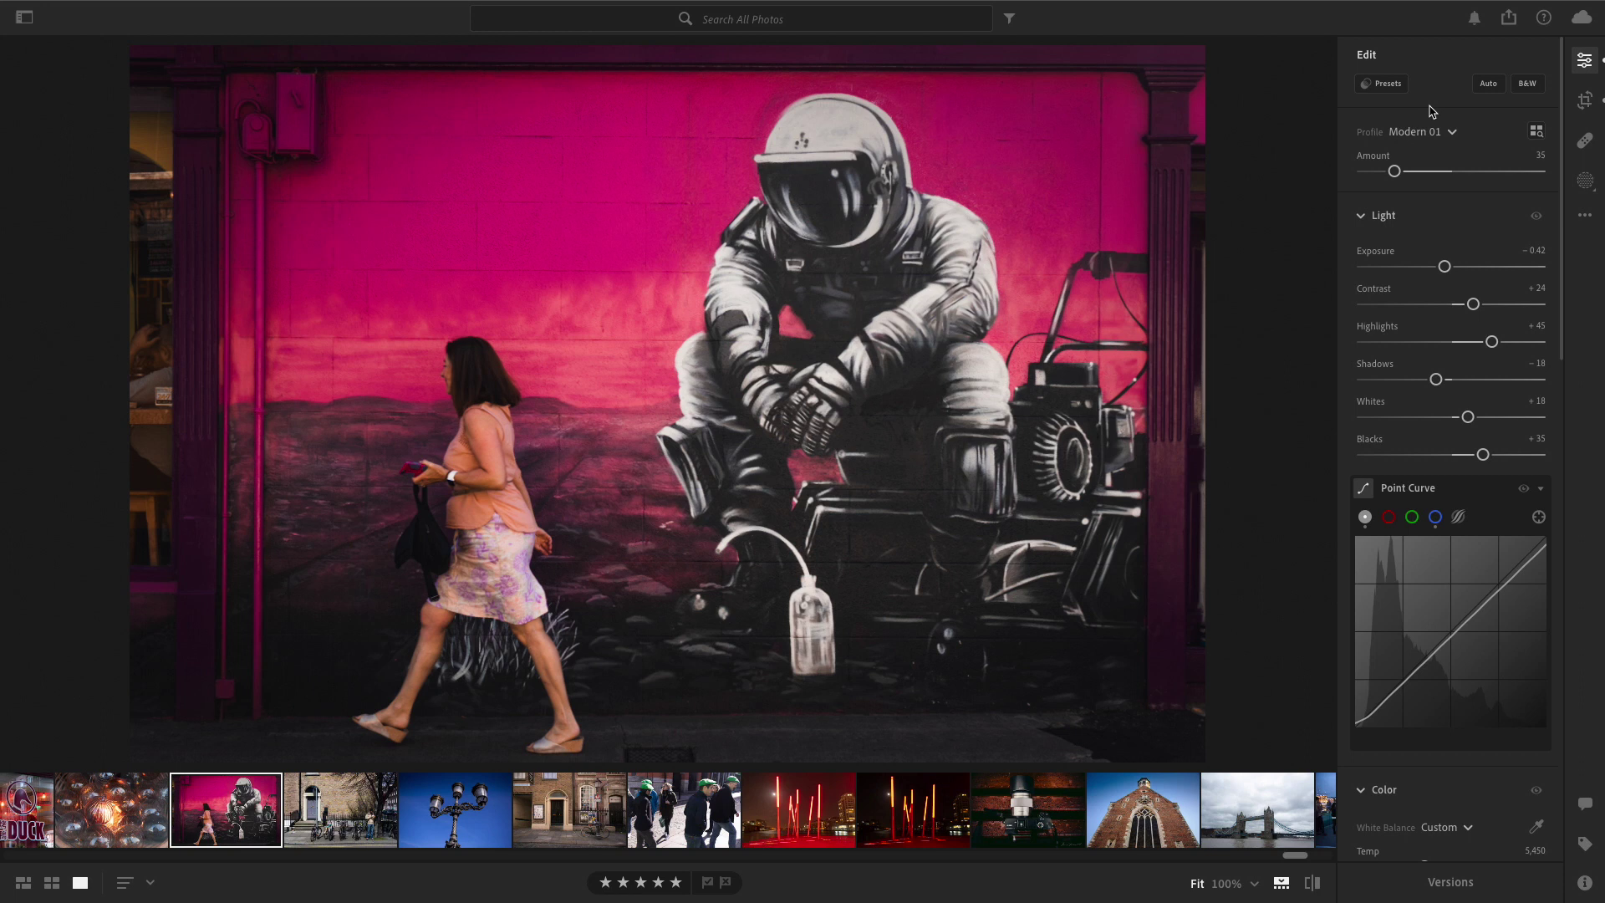
Switch from Recommended to Yours to list saved preset folders like Alpine, Film Candy and FilmLUX.
left_click(1389, 84)
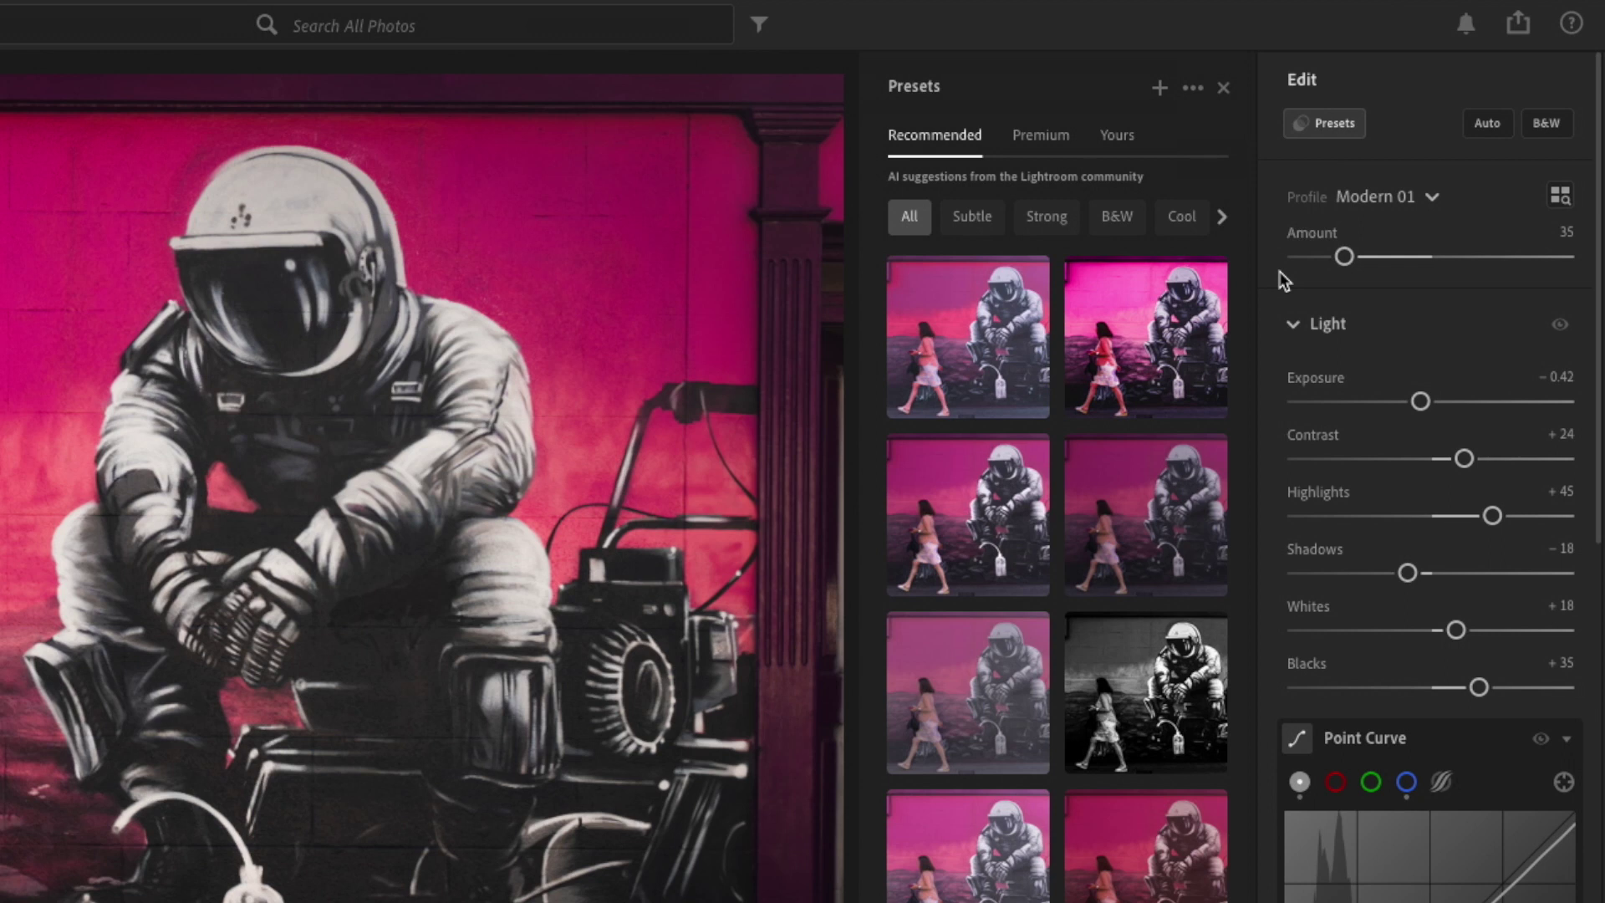
left_click(1118, 134)
scroll(1043, 377, "down", 10)
scroll(1042, 377, "down", 5)
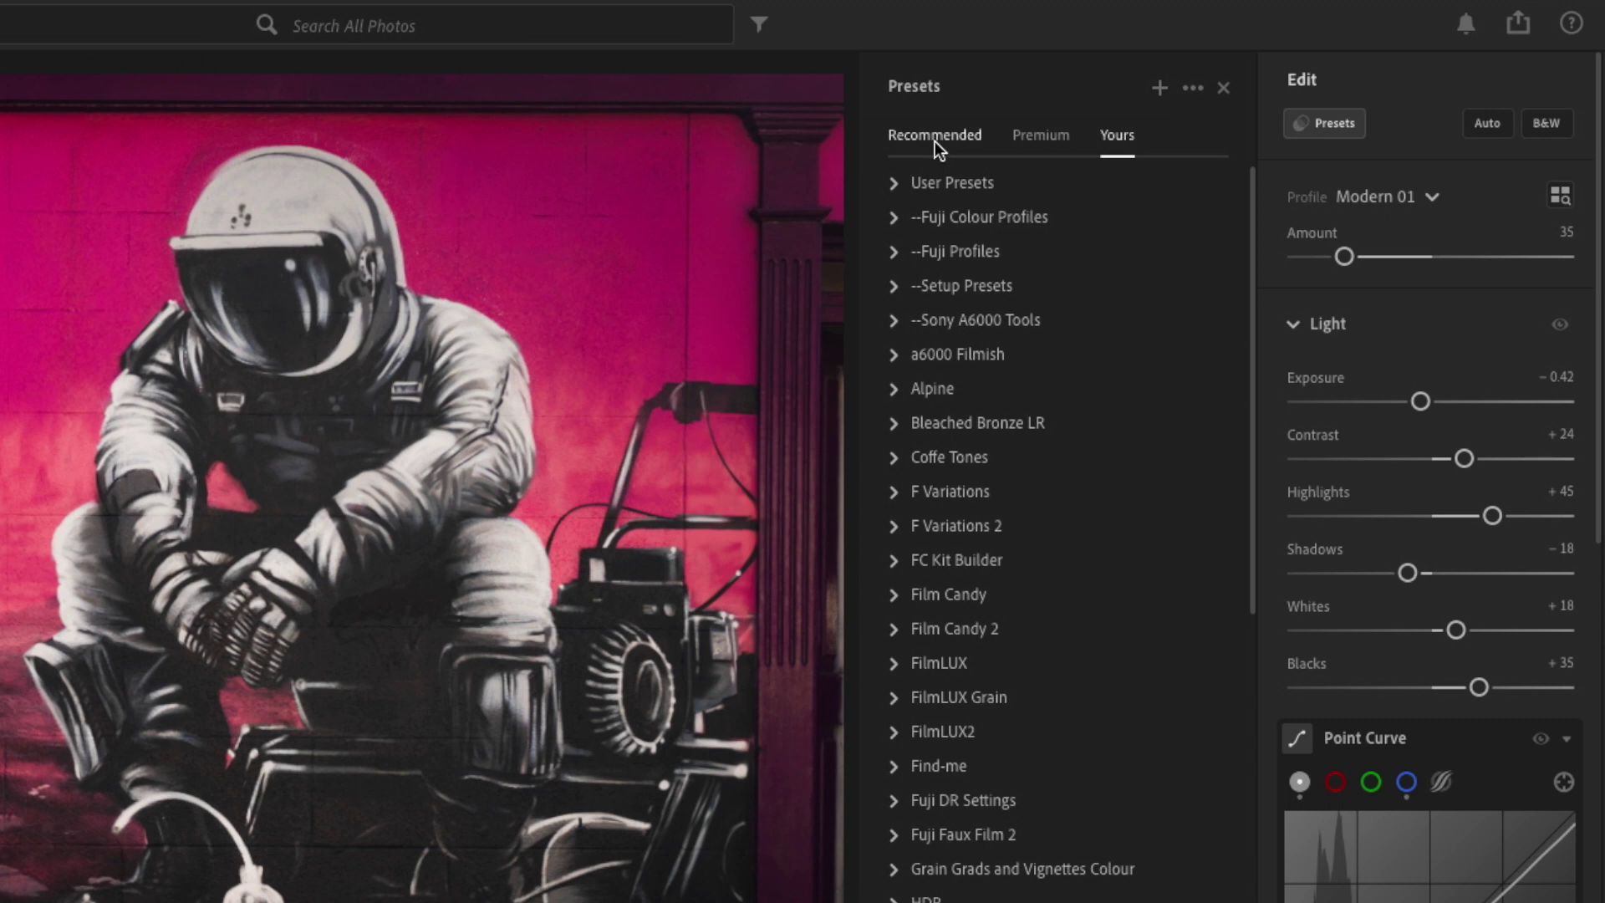
Browse the Premium cinematic CN preset collections, then return to the Recommended suggestions.
left_click(933, 142)
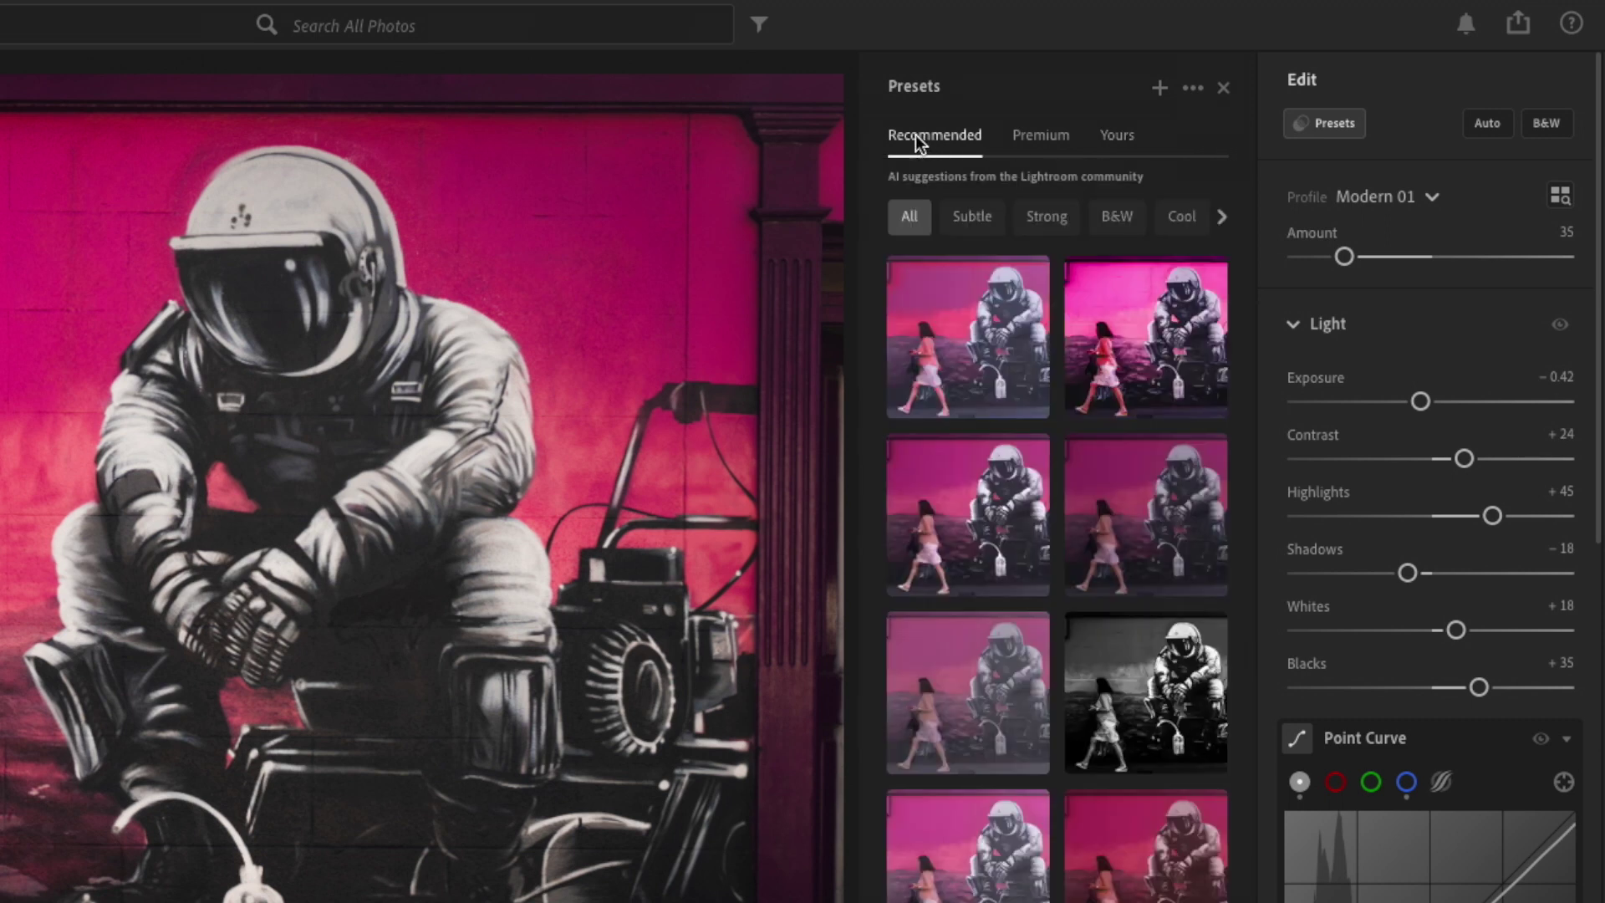
left_click(1041, 135)
scroll(1072, 309, "down", 2)
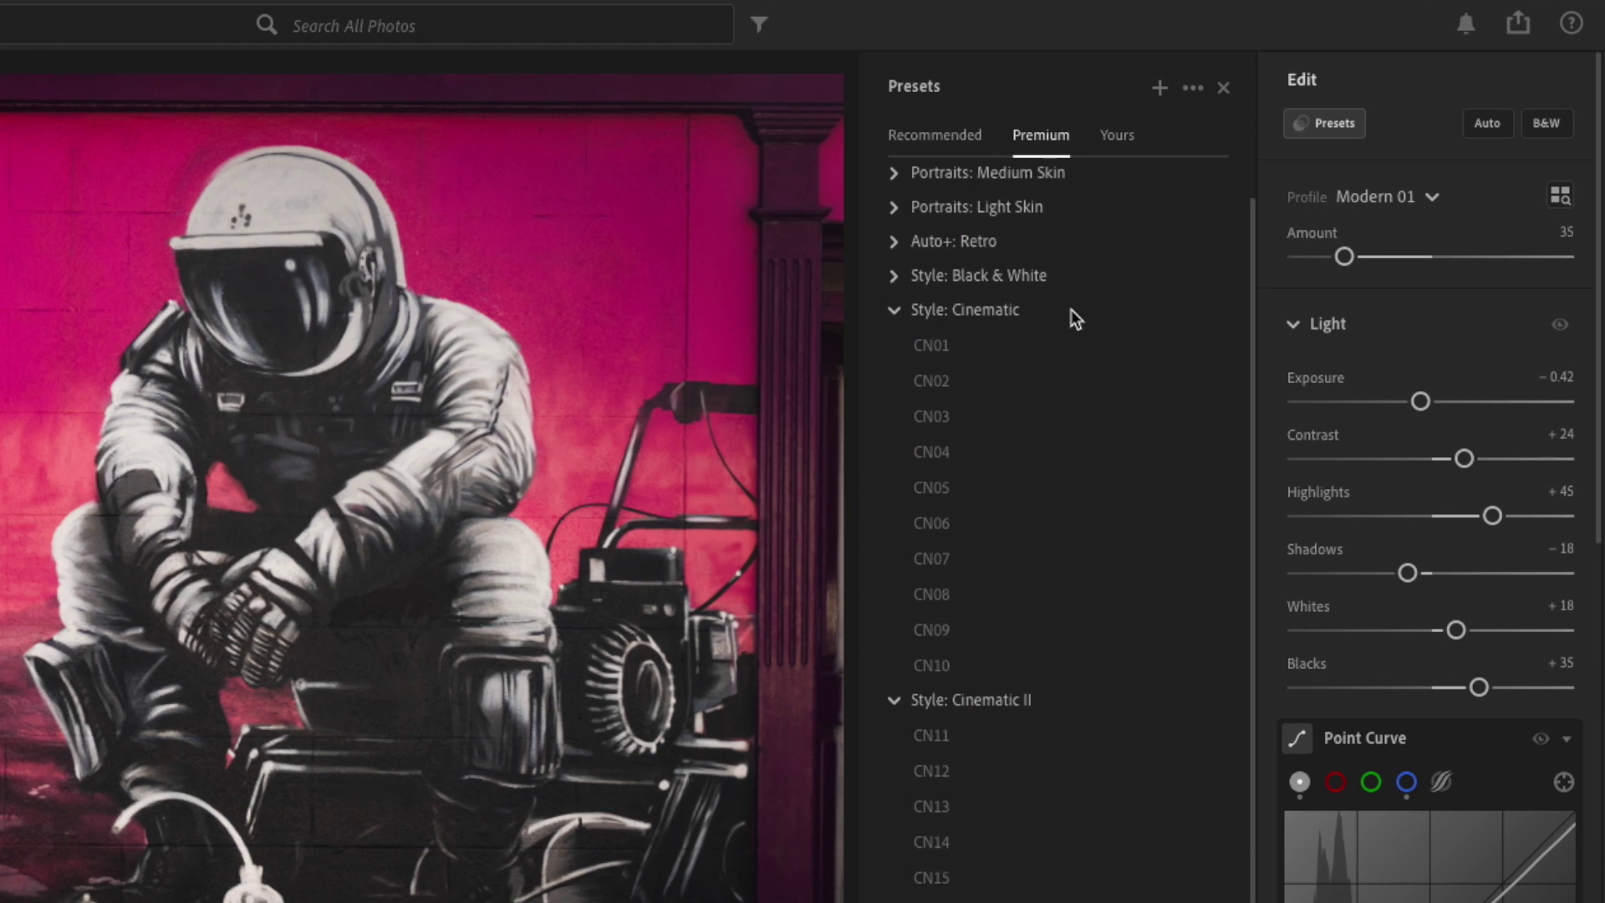
scroll(1071, 310, "down", 3)
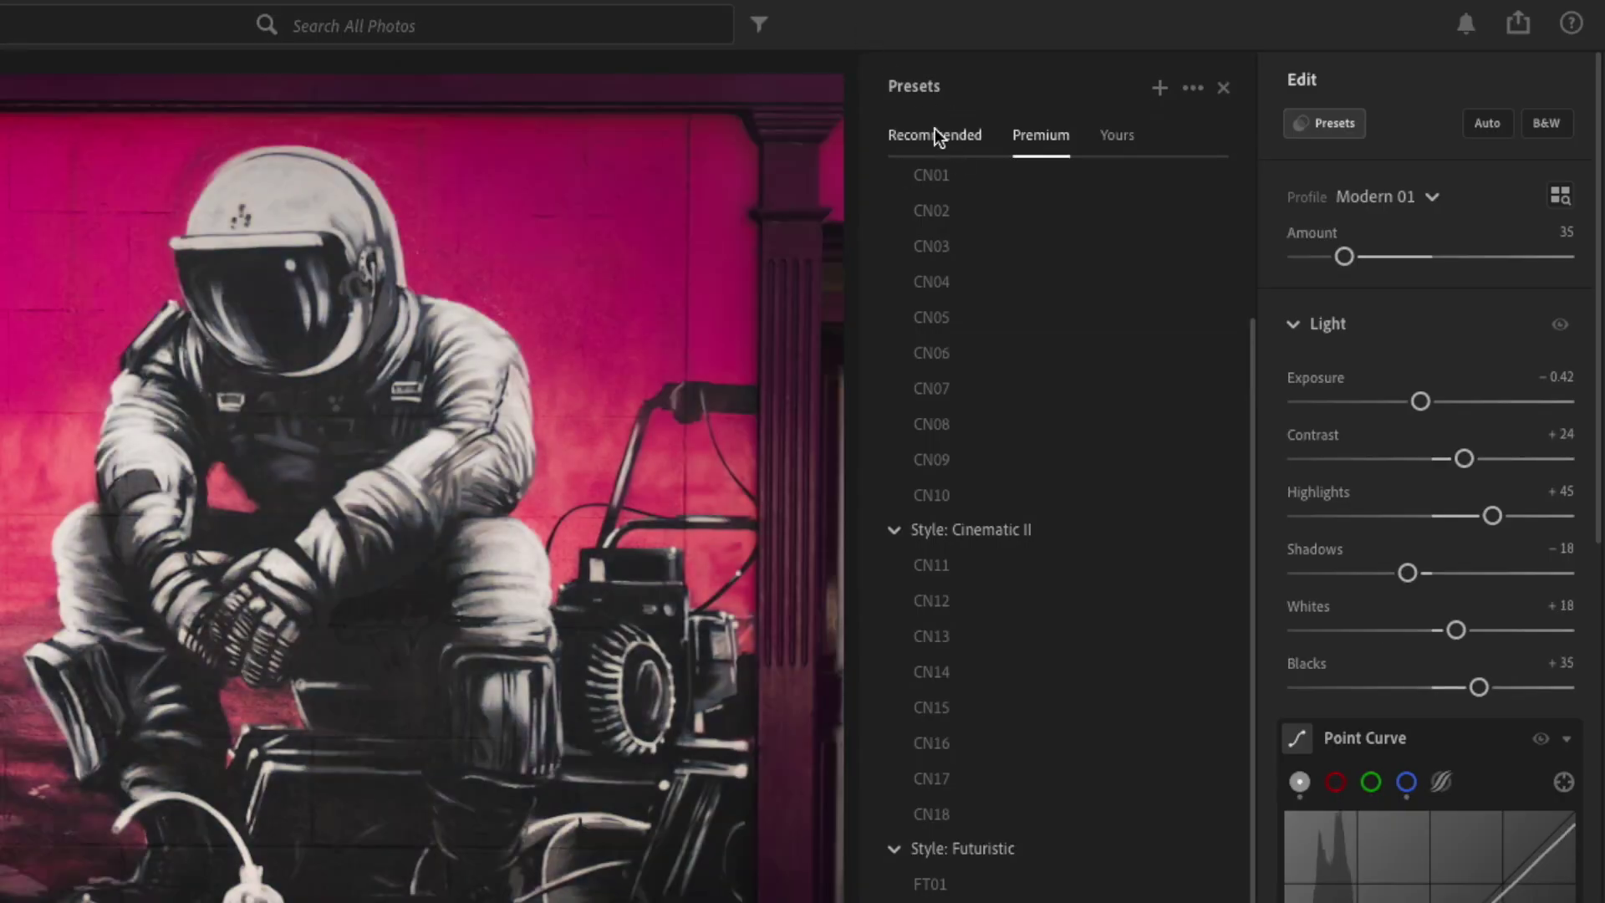
left_click(933, 134)
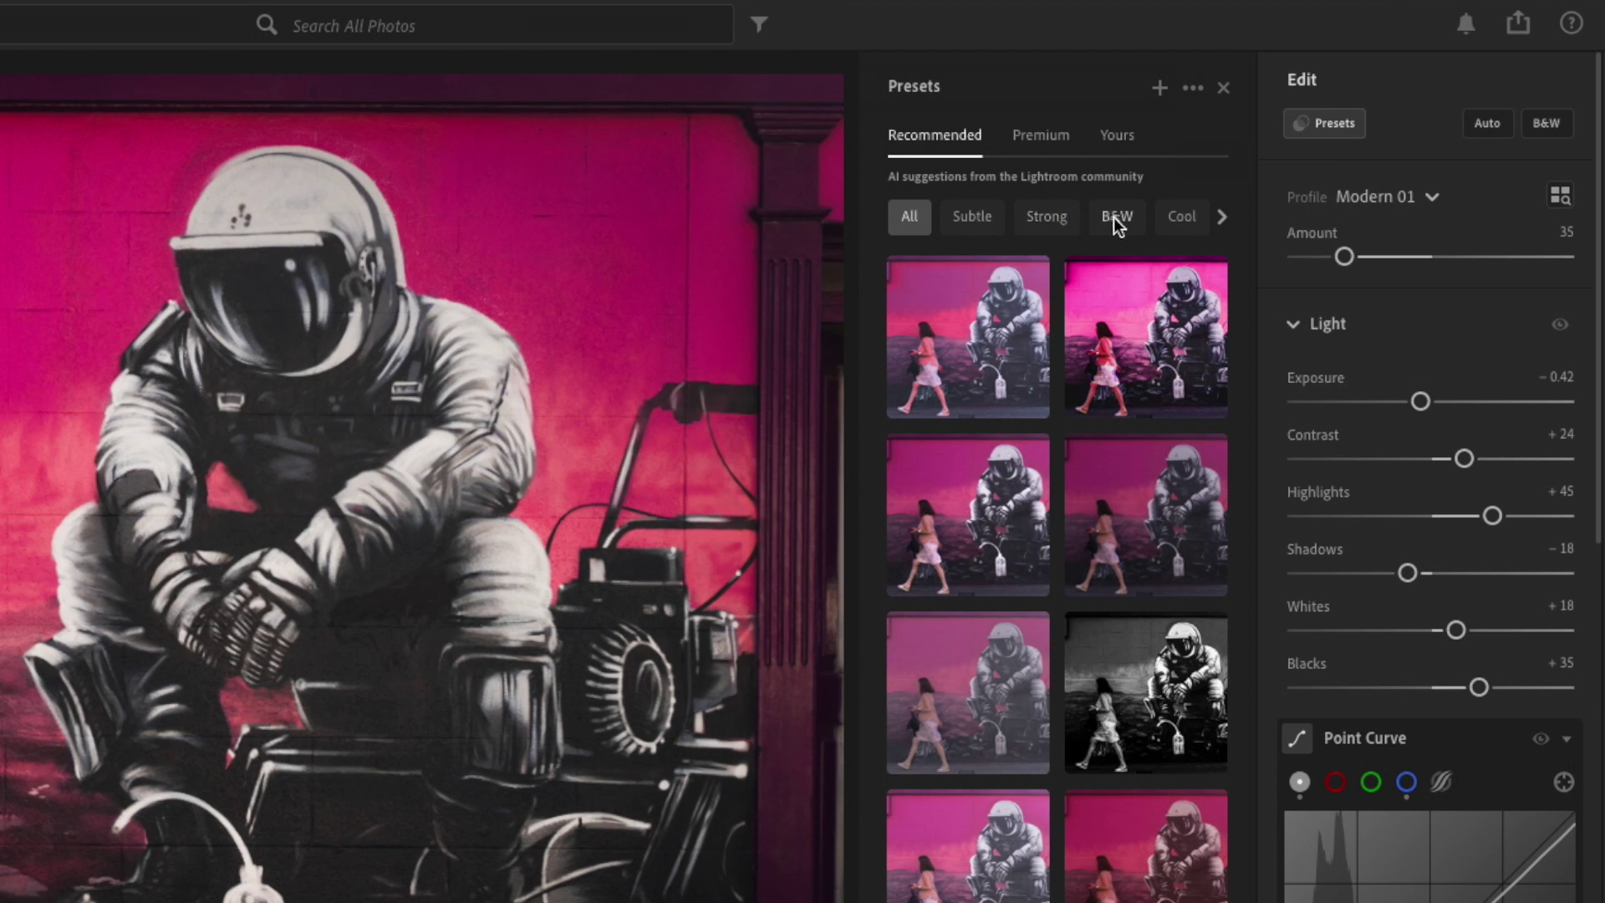
Filter the Recommended suggestions by Cinematic and HDR, then scroll the category chips back.
left_click(1222, 218)
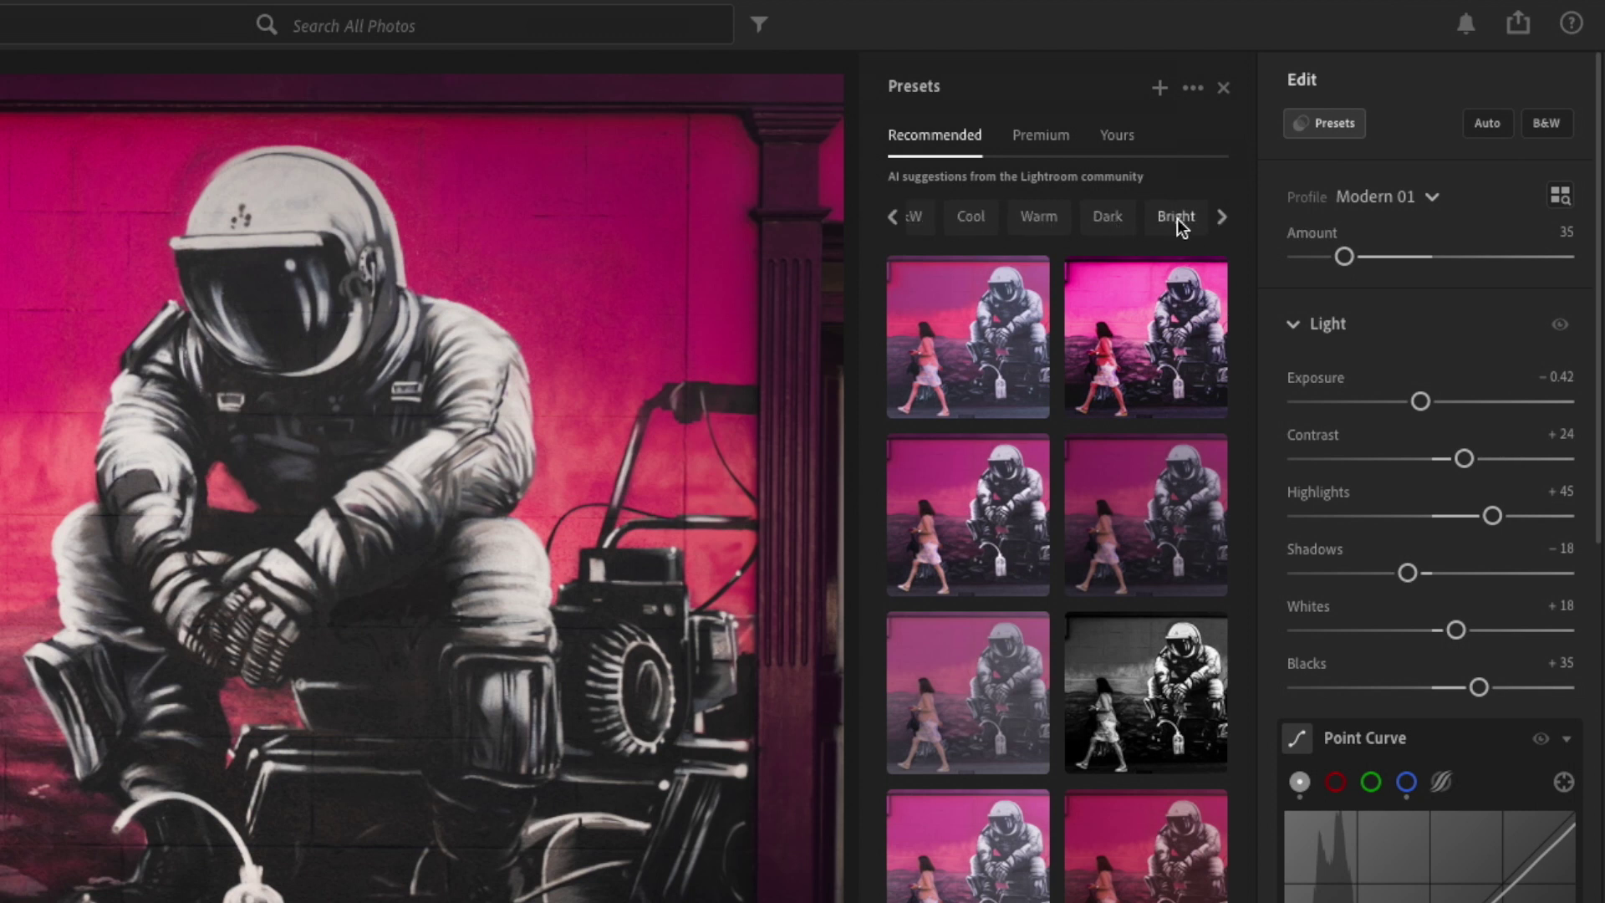
left_click(1226, 217)
left_click(1118, 222)
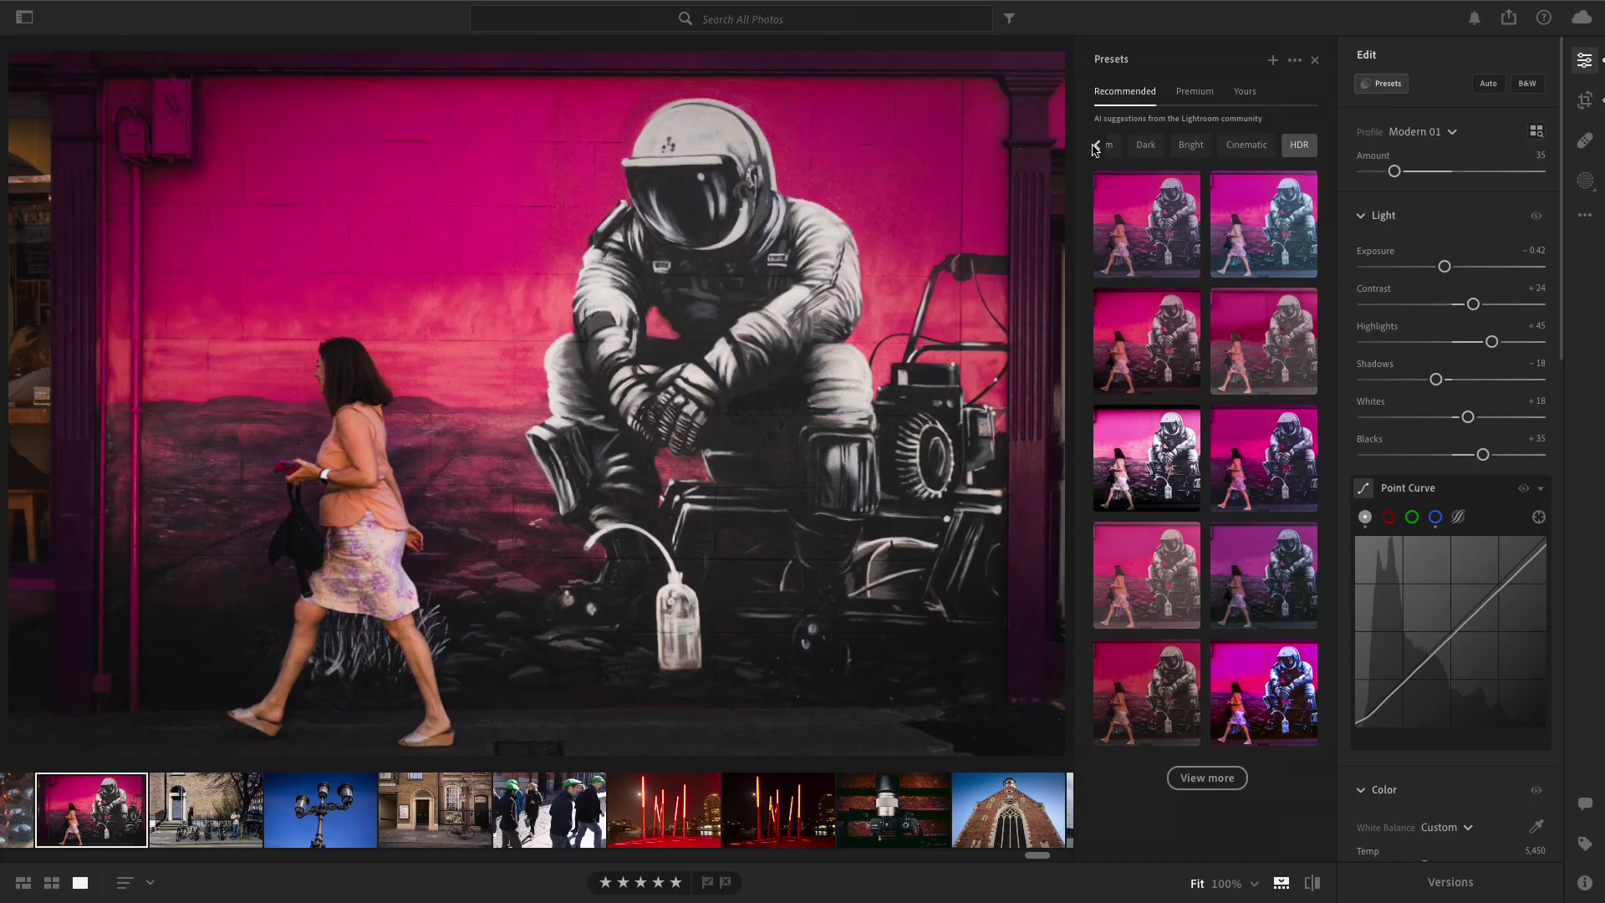
left_click(1096, 148)
left_click(1097, 148)
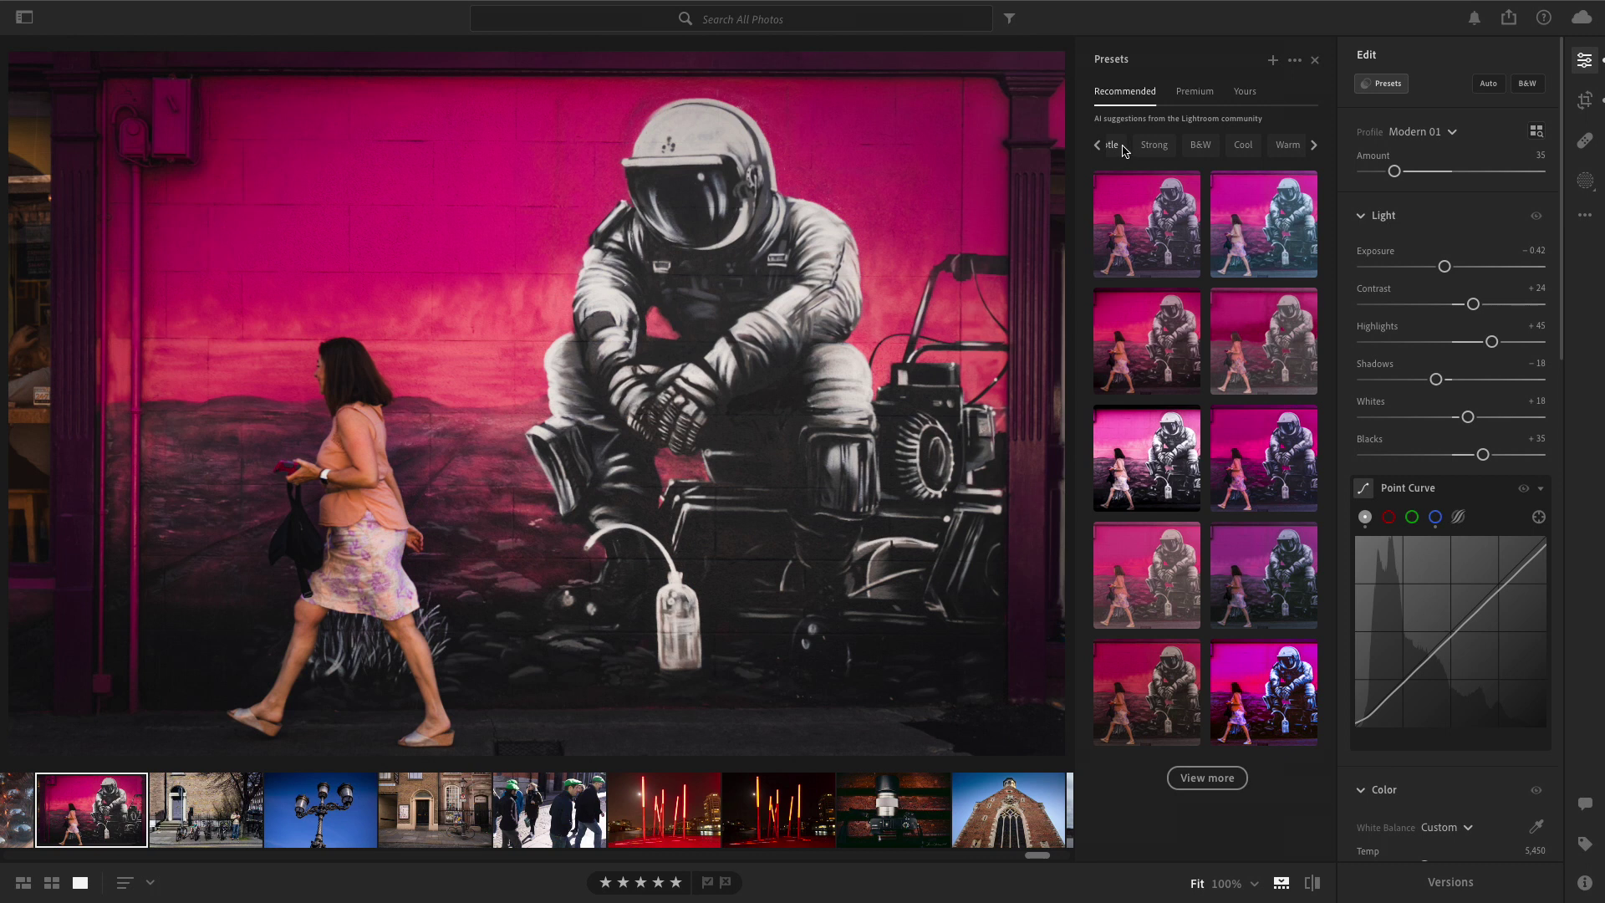
Toggle the Subtle and All filters, then apply a punchy preset from 'More like this' to the mural.
left_click(1129, 149)
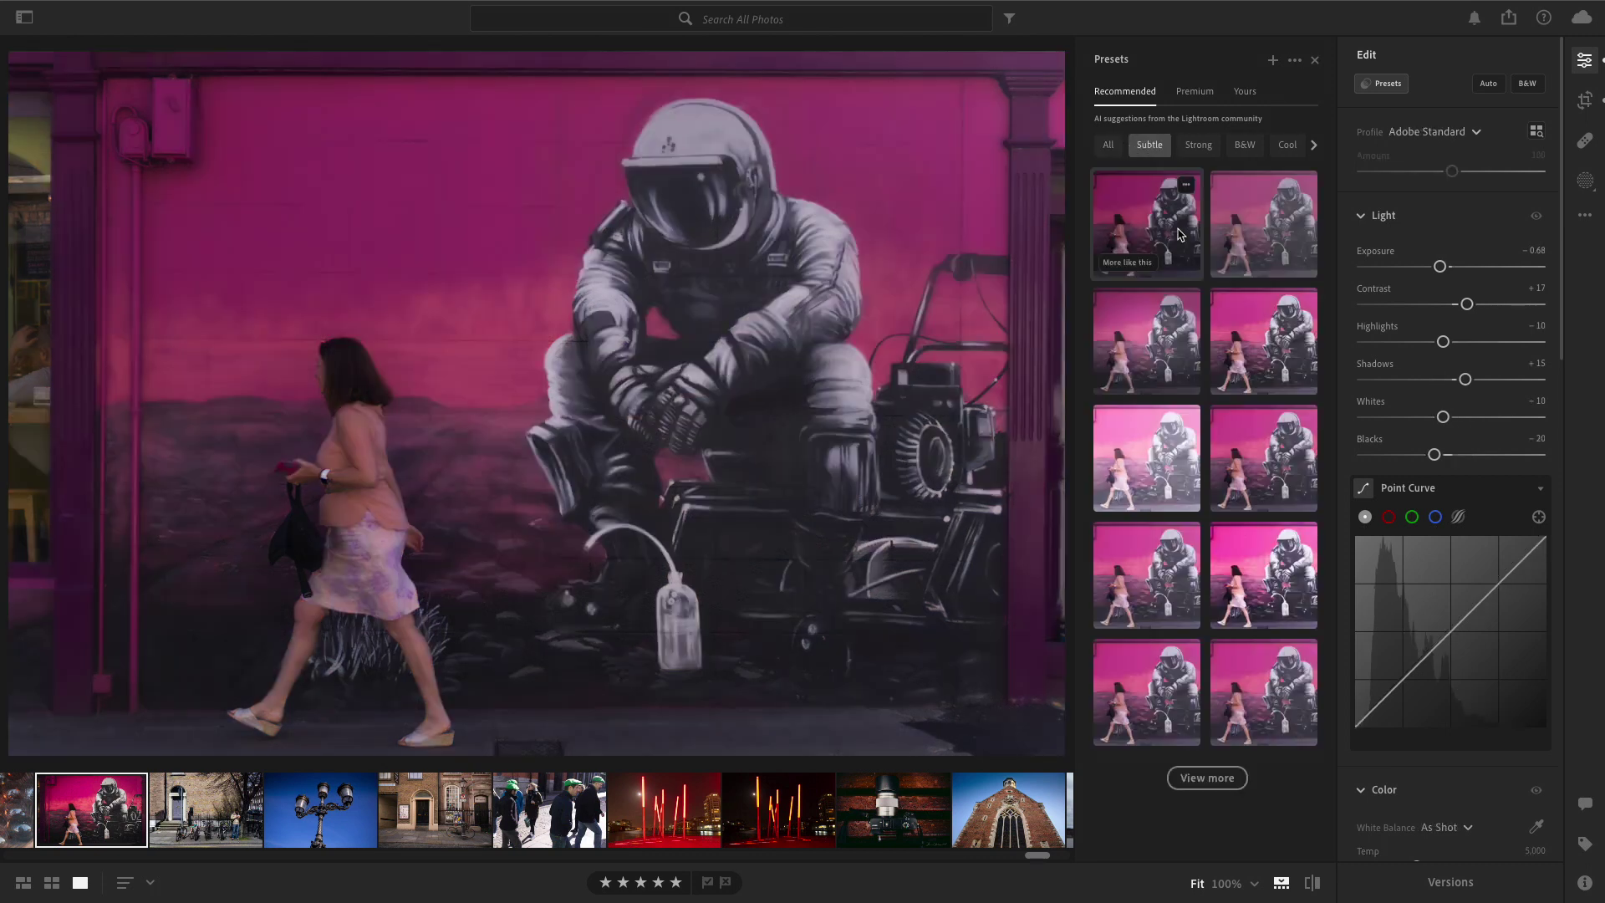
left_click(1109, 146)
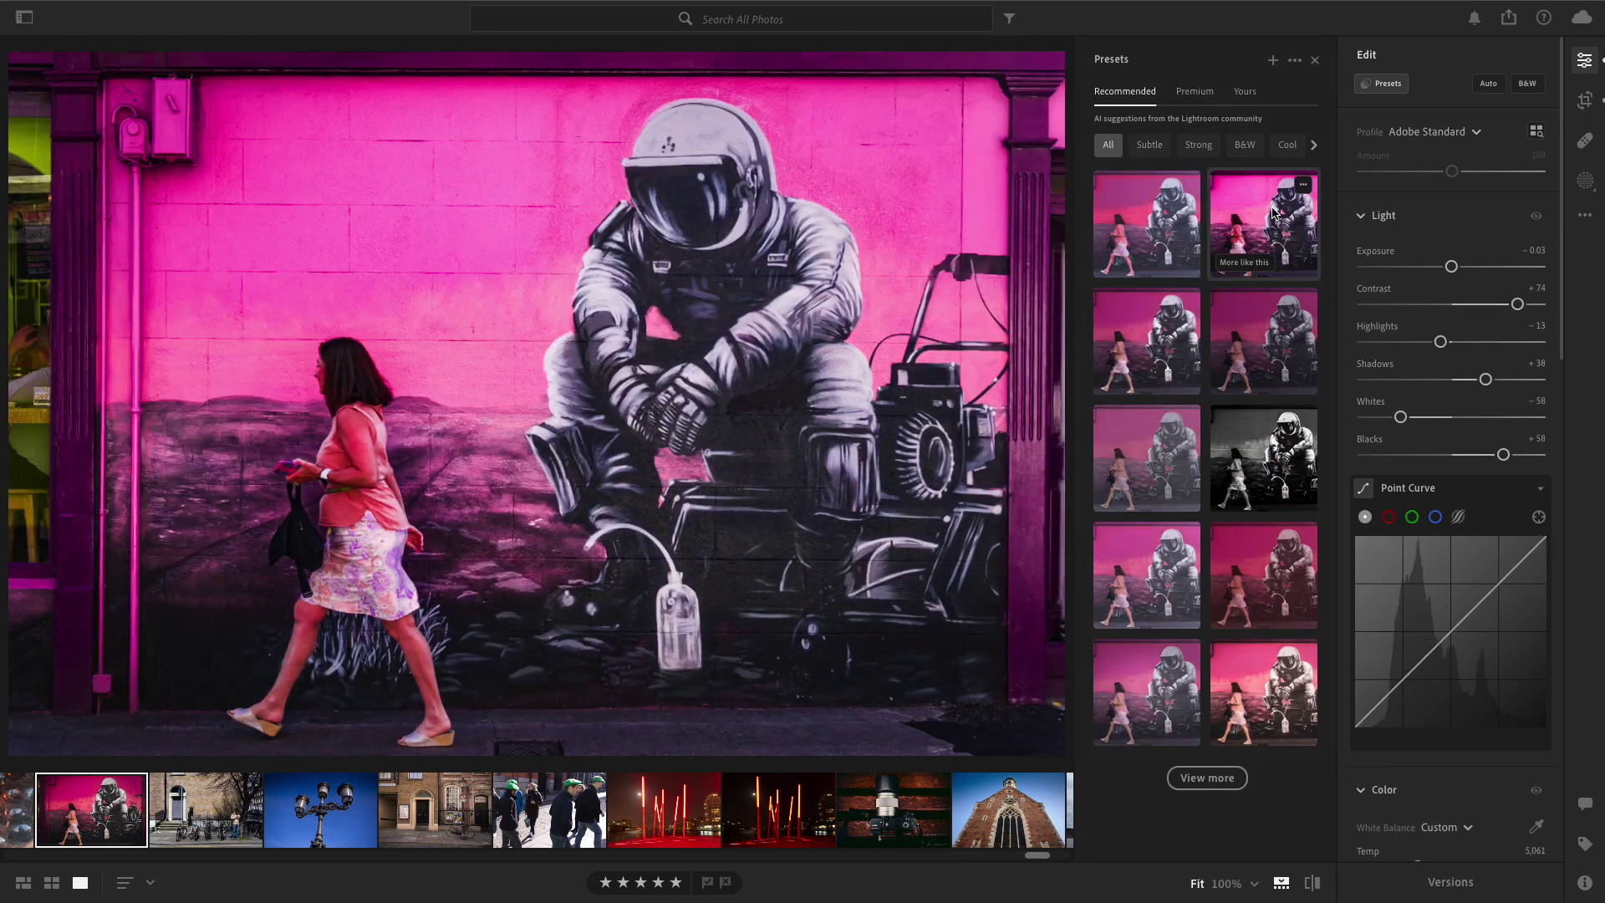
mouse_move(1265, 223)
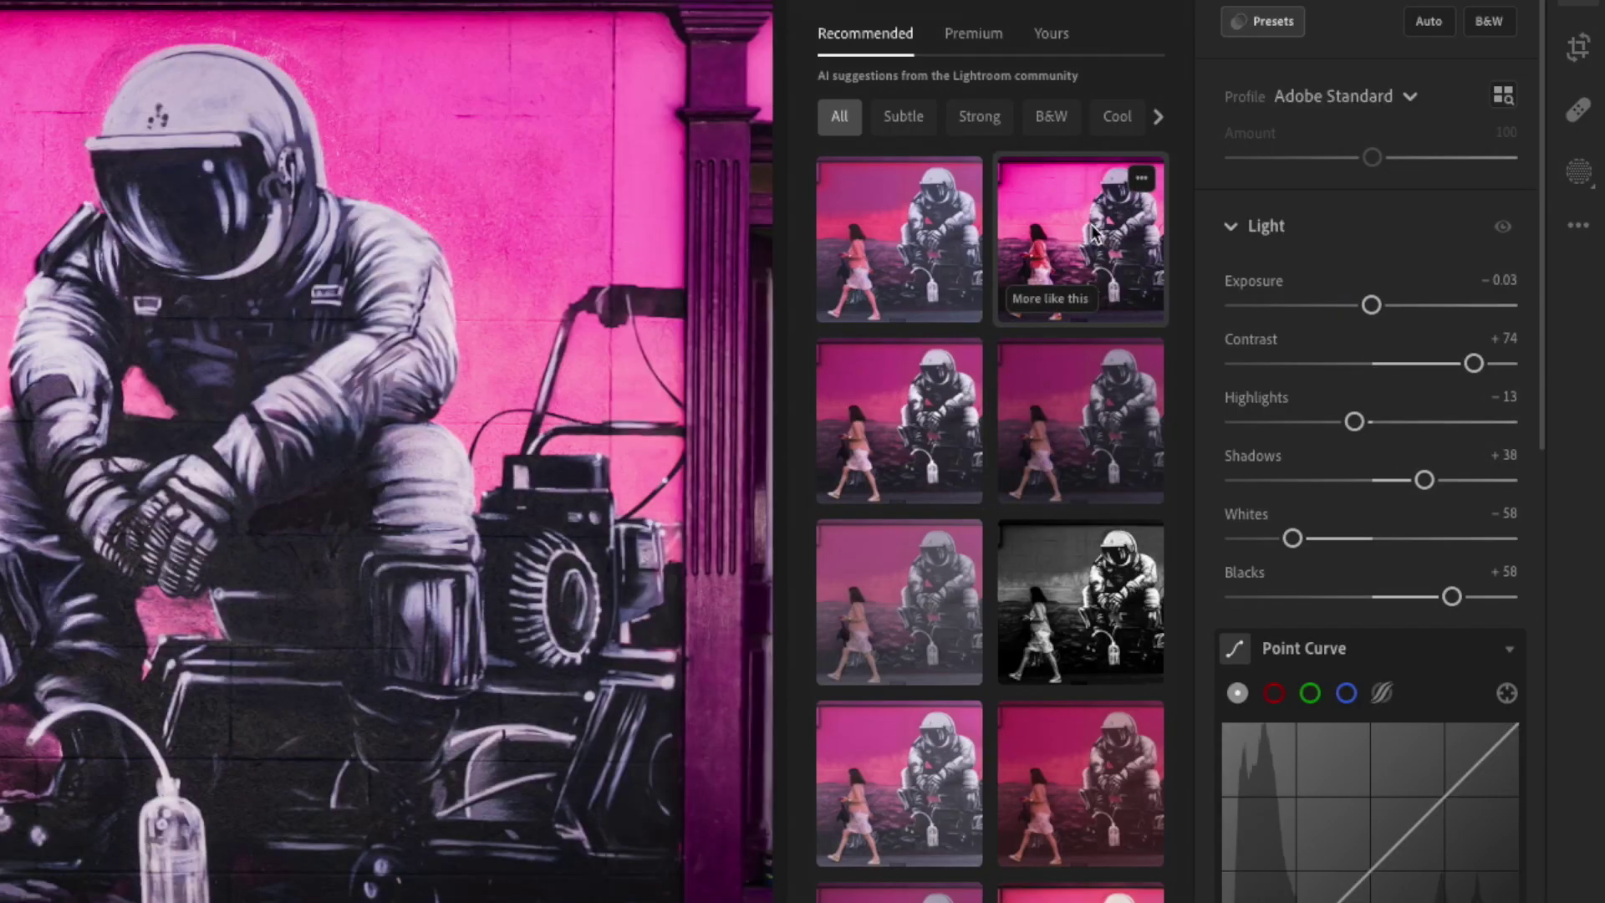
left_click(1072, 302)
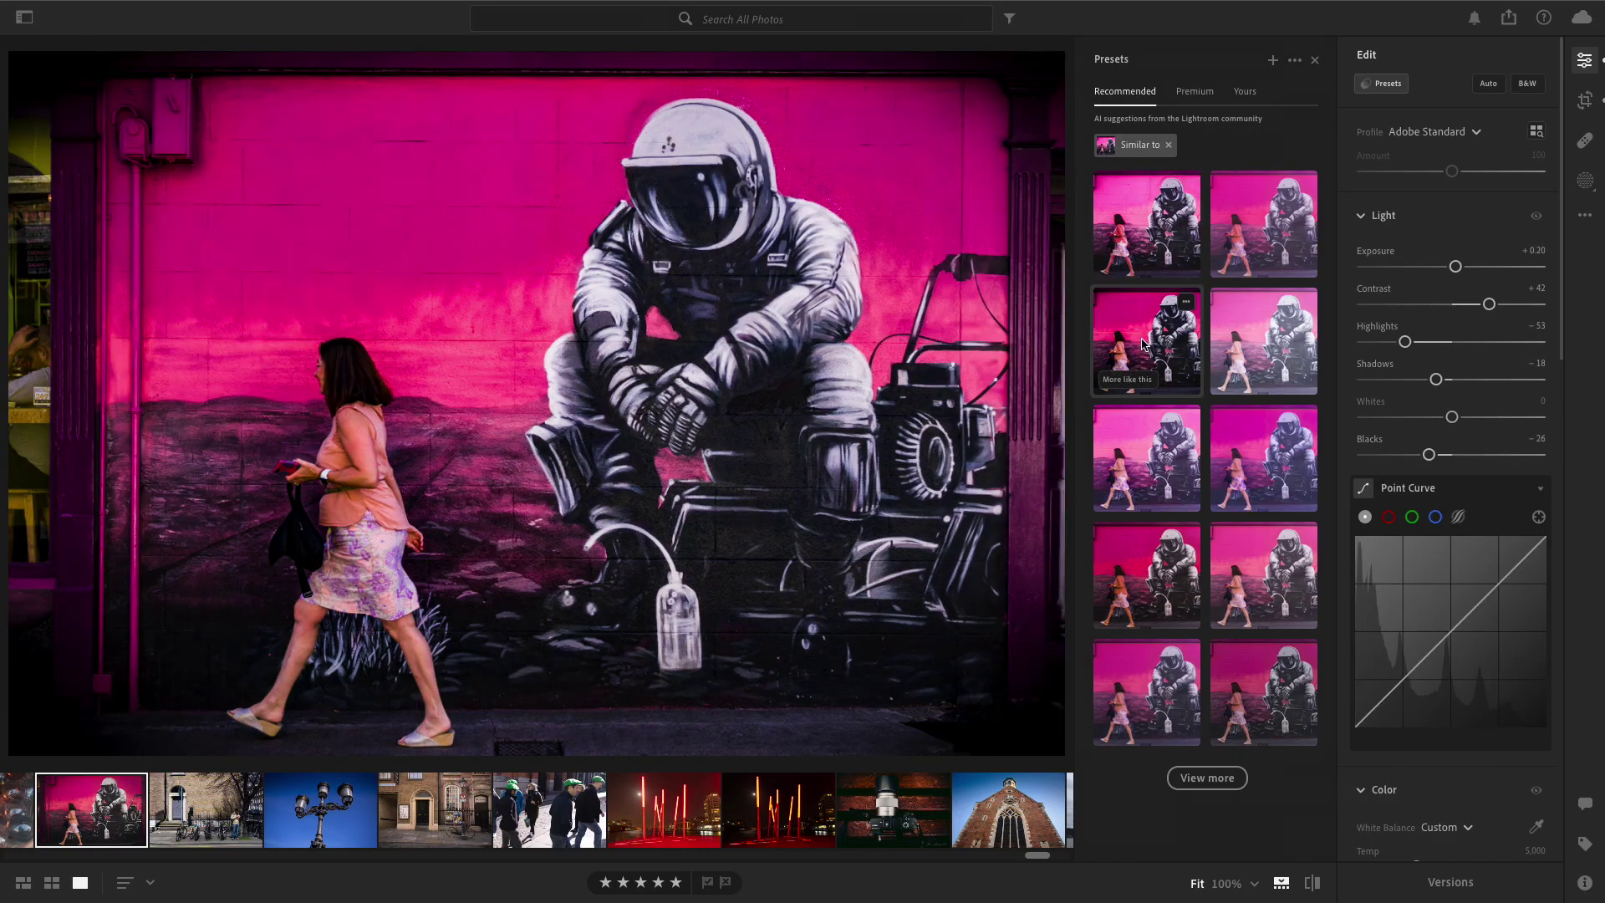
left_click(1142, 344)
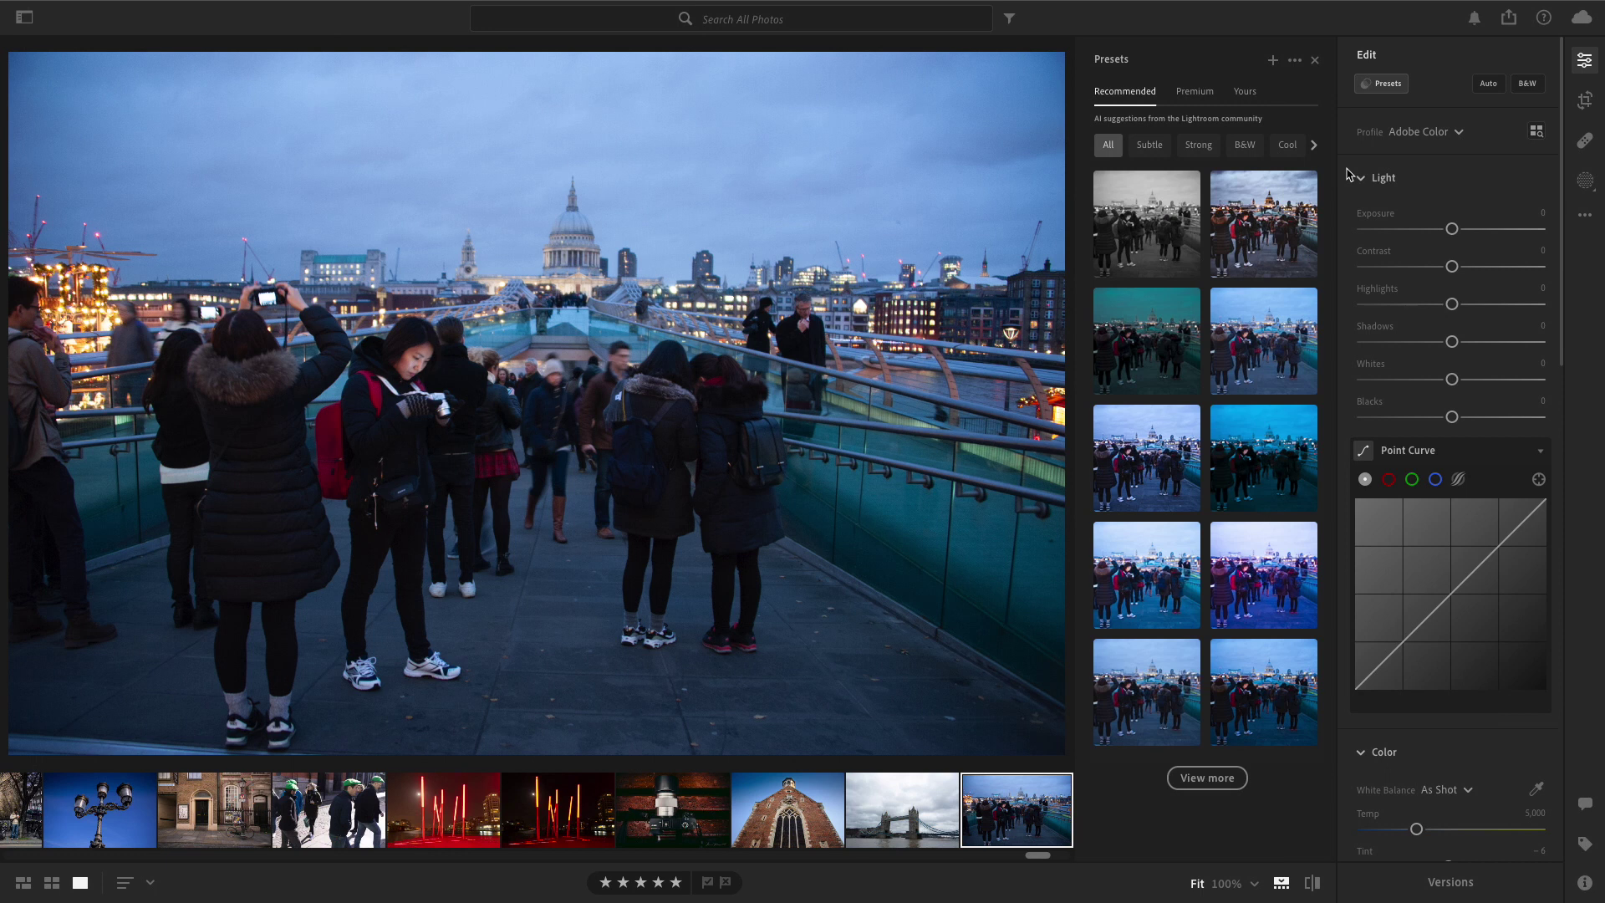
mouse_move(1264, 225)
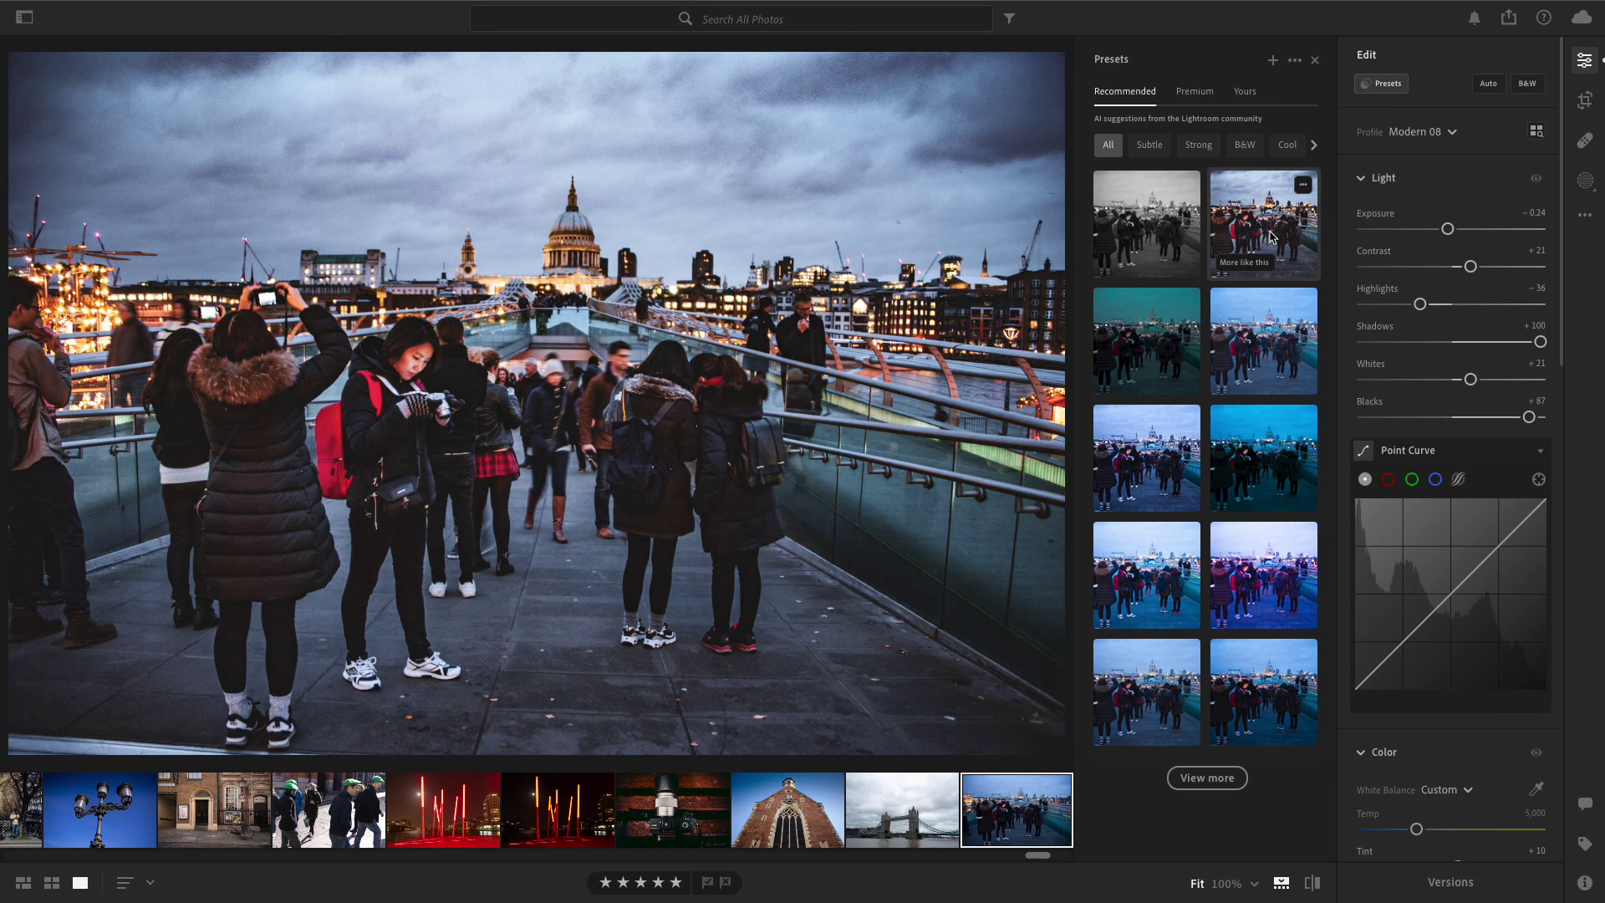
Show presets similar to a Millennium Bridge suggestion using 'More like this'.
left_click(1254, 268)
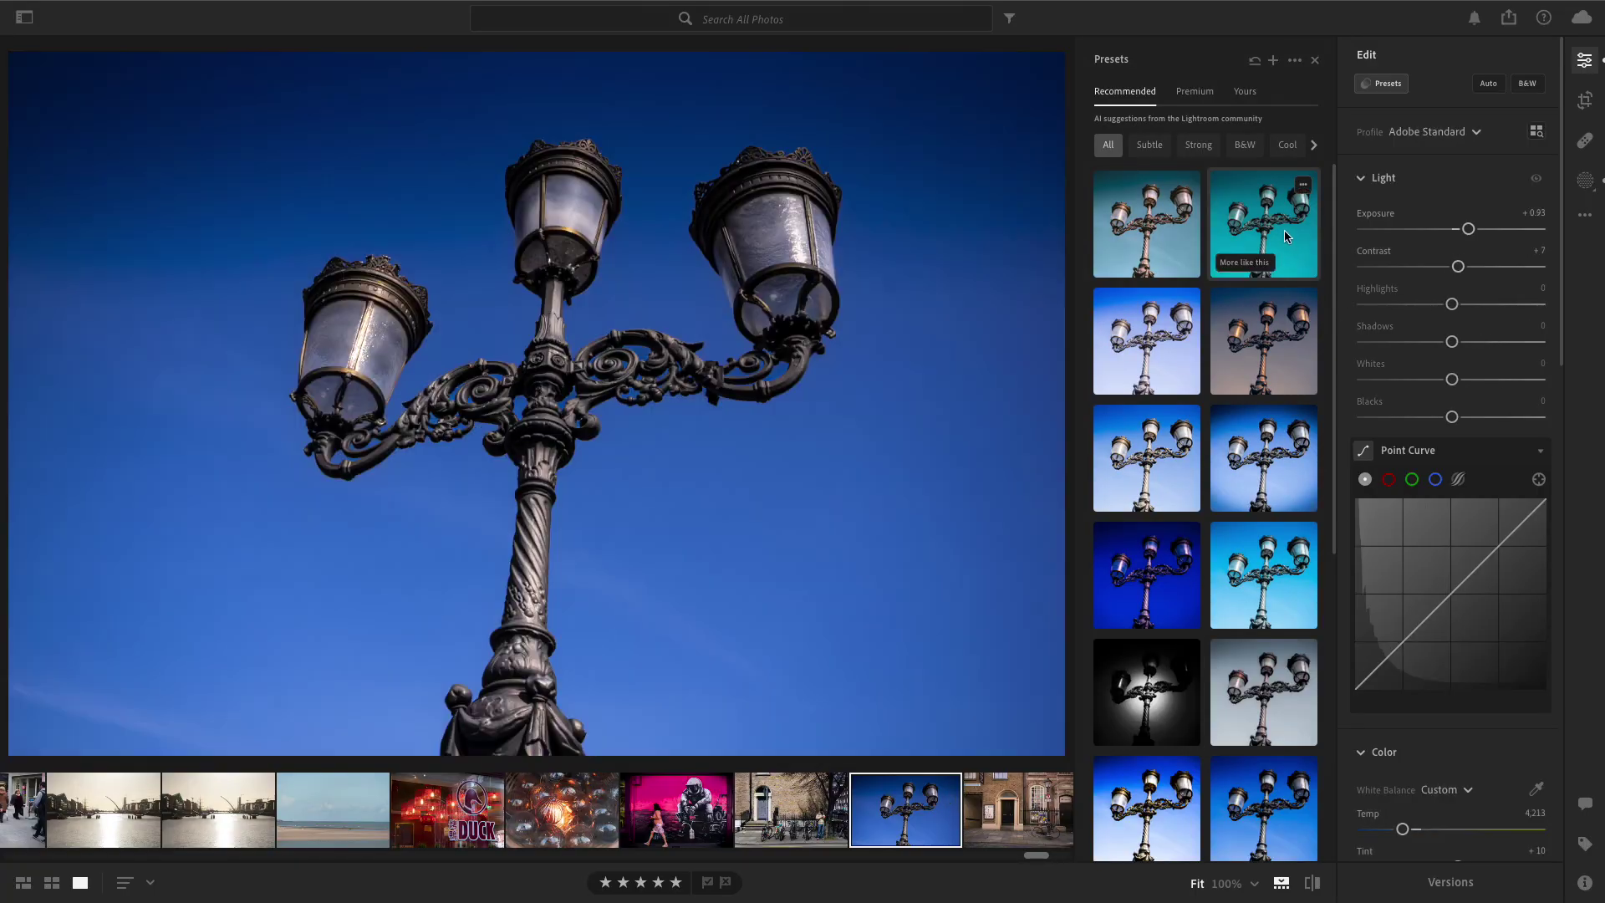
Preview a teal look, apply the warm preset to the street lamp, and list similar presets.
left_click(1264, 223)
left_click(1262, 338)
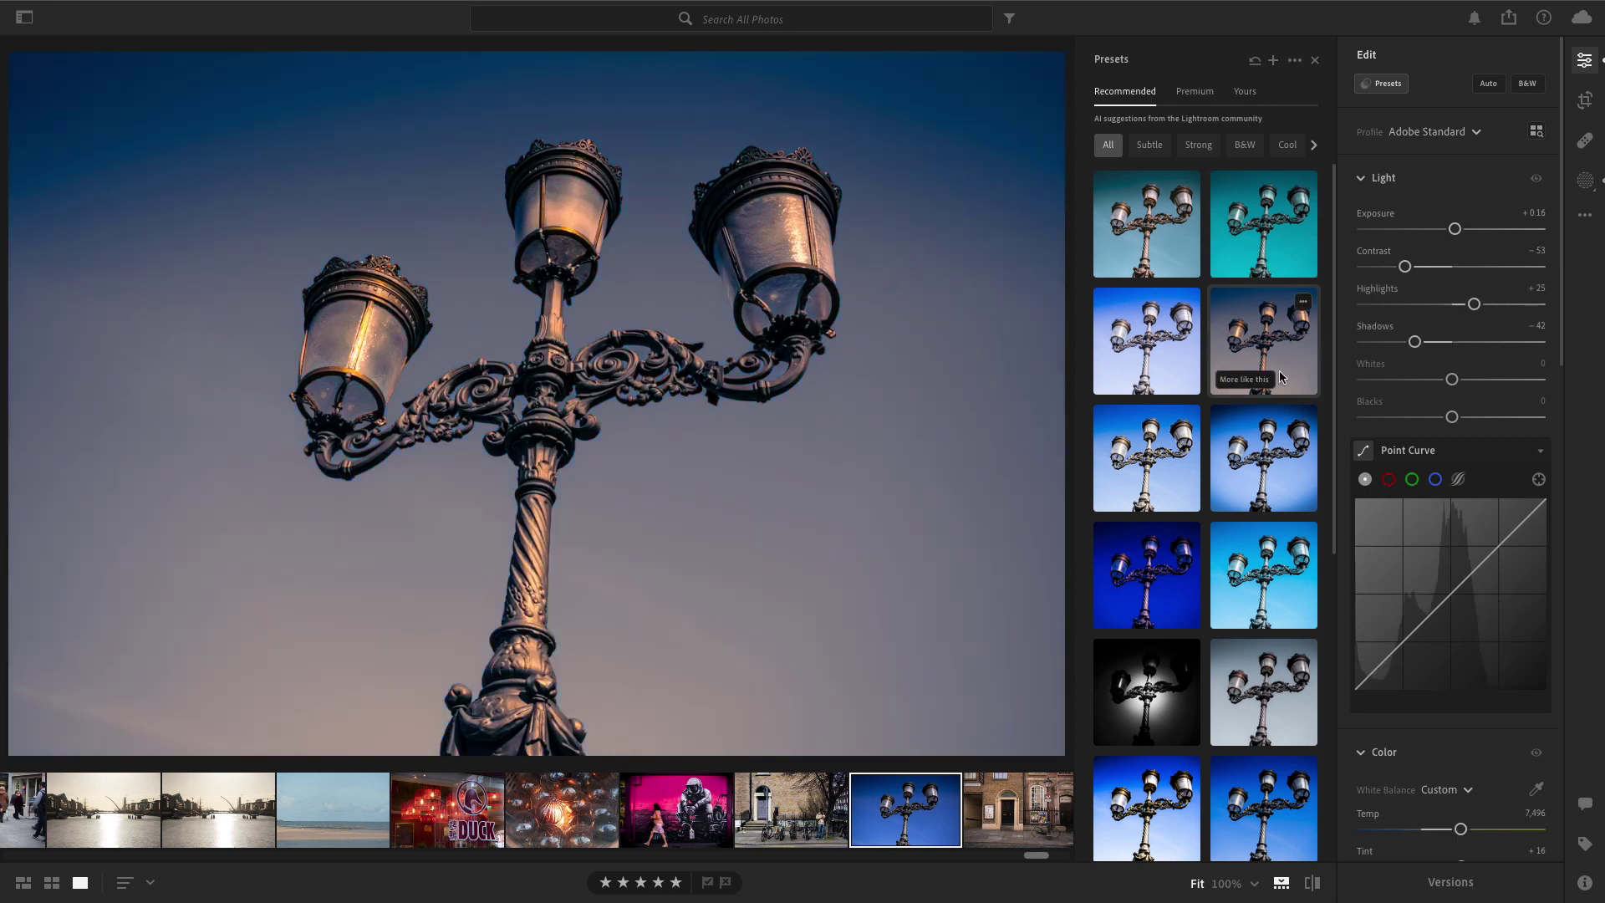
left_click(1245, 379)
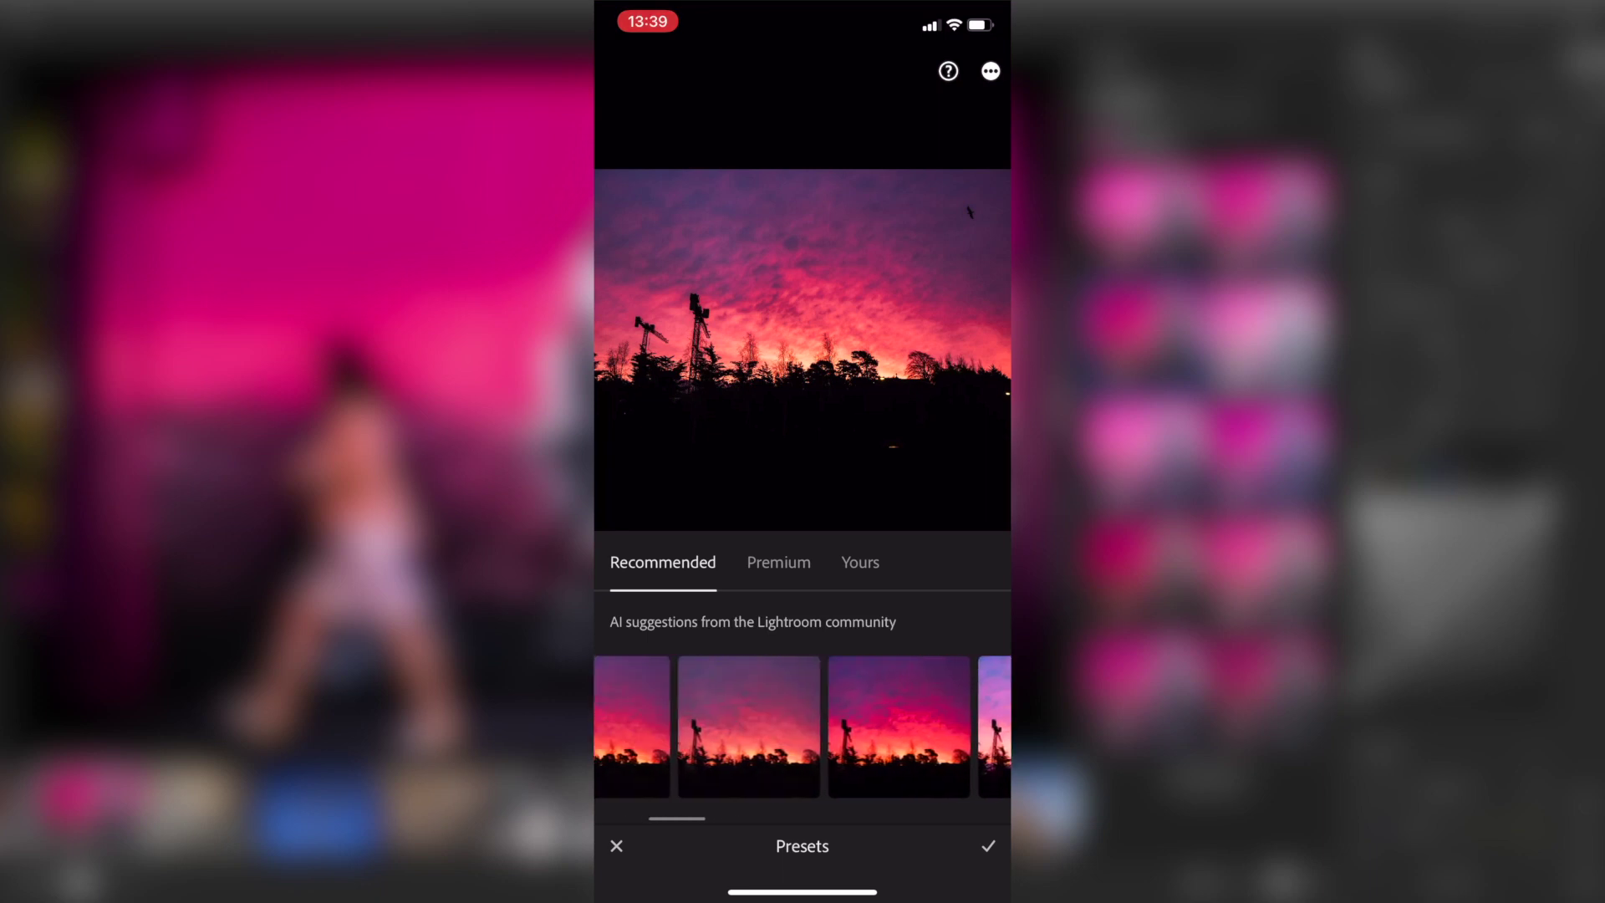
Apply the second Recommended preset for a blue-purple sunset look and confirm it.
left_click(724, 727)
left_click(989, 845)
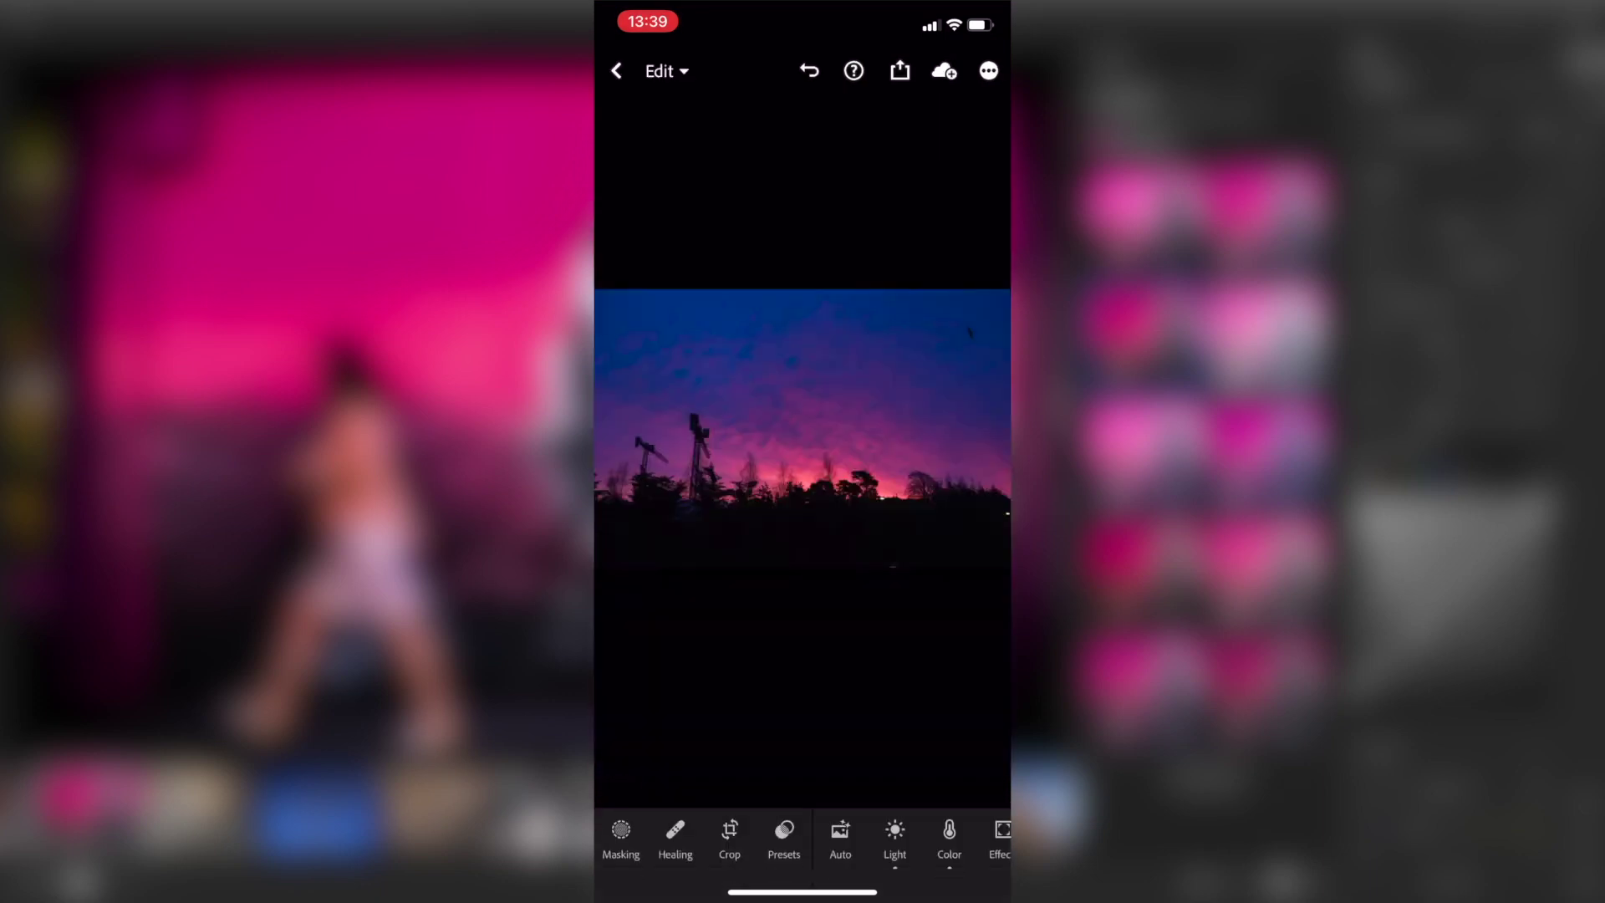